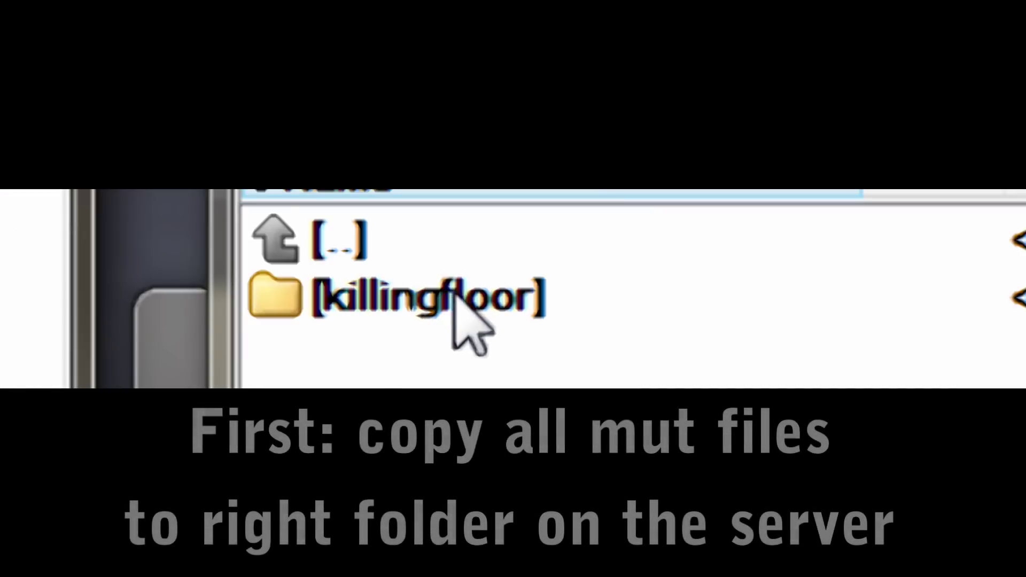
Step: Browse to killingfloor\System and select KFCustomShopMutV2.ini
click(501, 321)
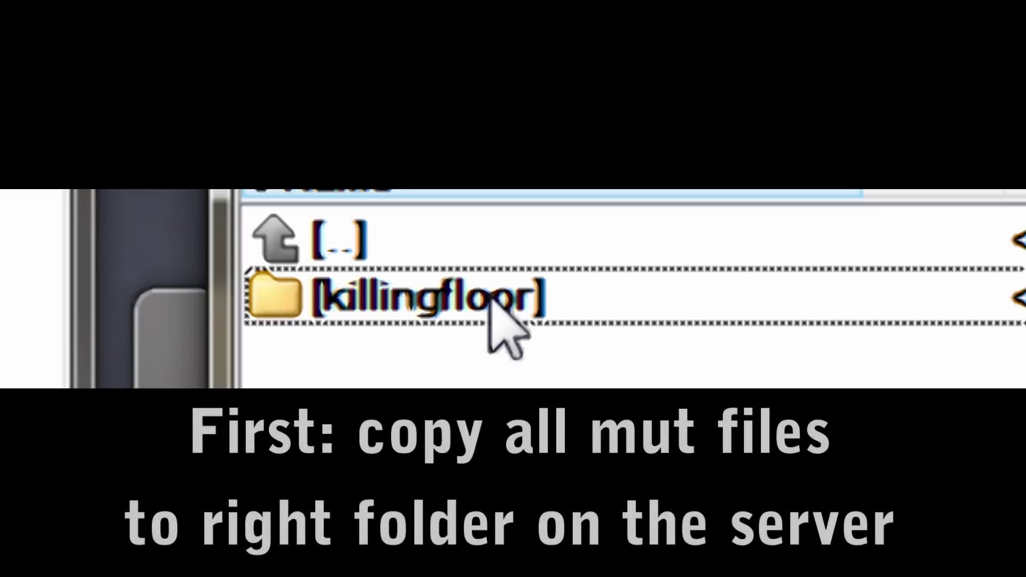
double_click(501, 320)
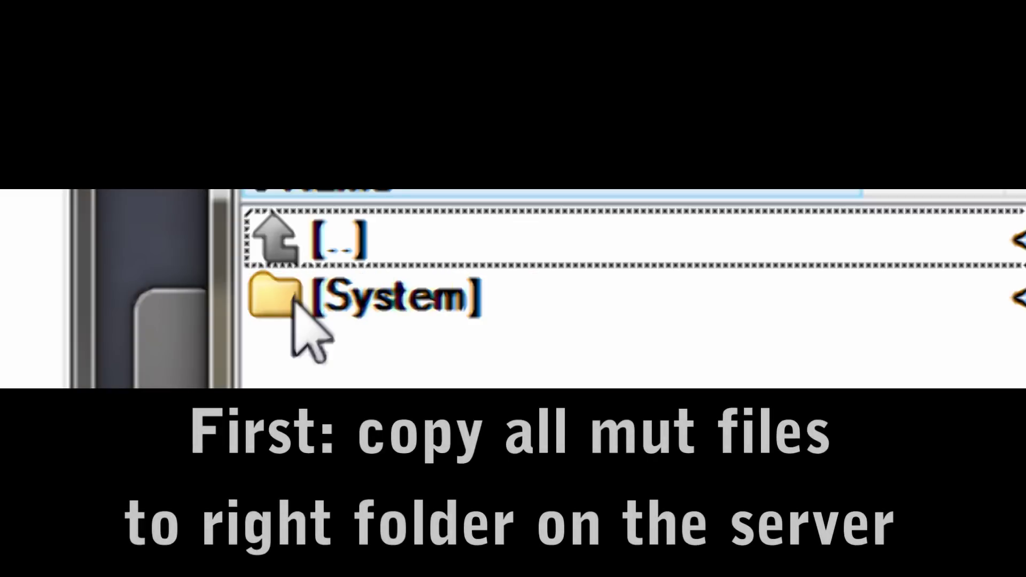
double_click(297, 317)
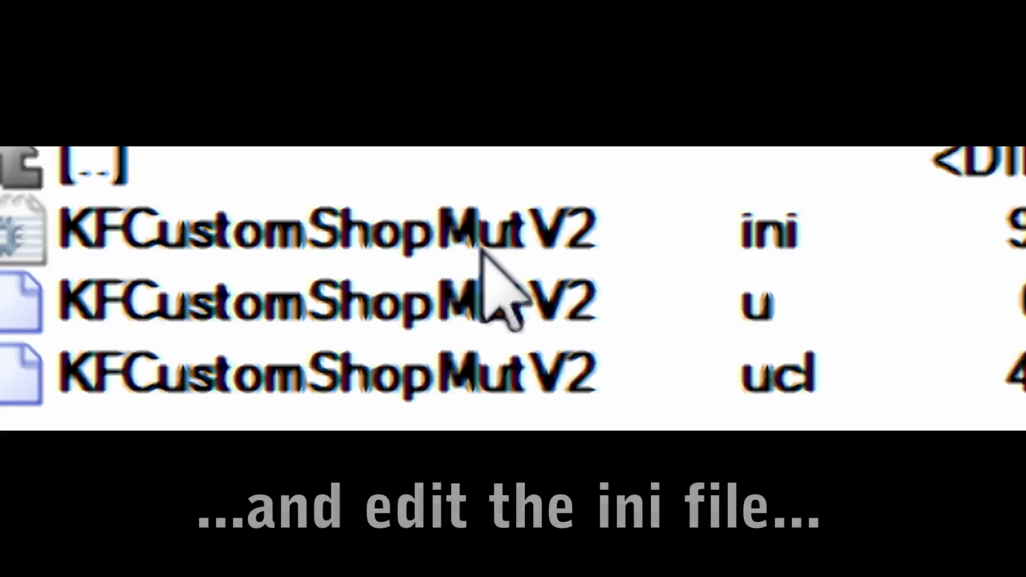
click(482, 257)
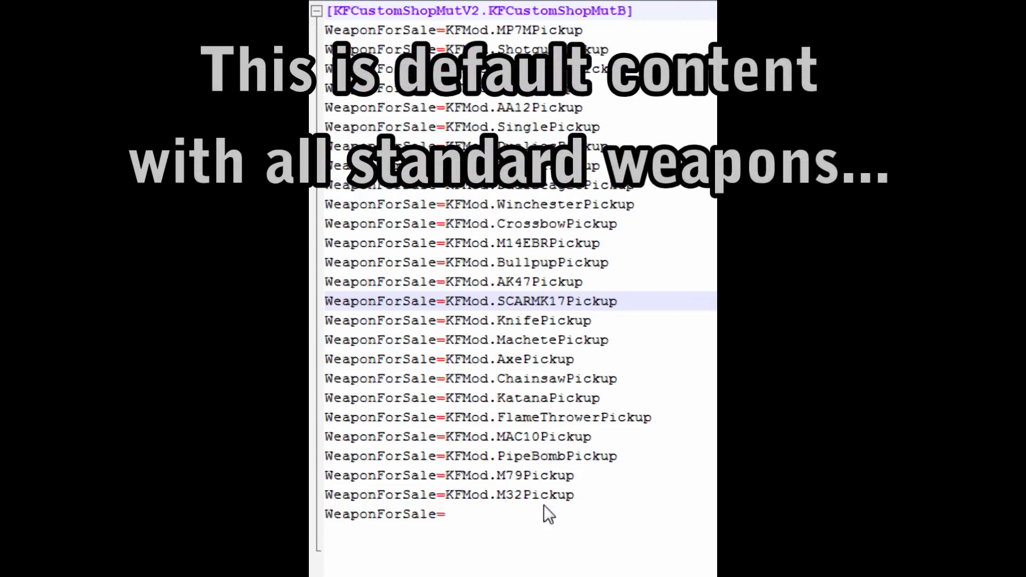
Step: Paste WeaponForSale=KFPortalTurret.PTurretPickup above the final empty WeaponForSale= line
click(326, 514)
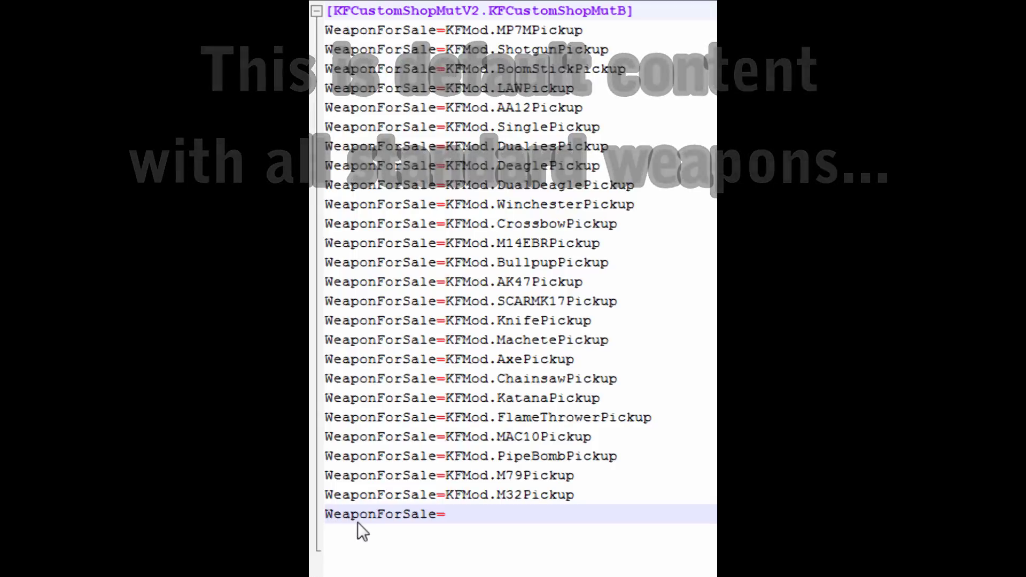
key(Return)
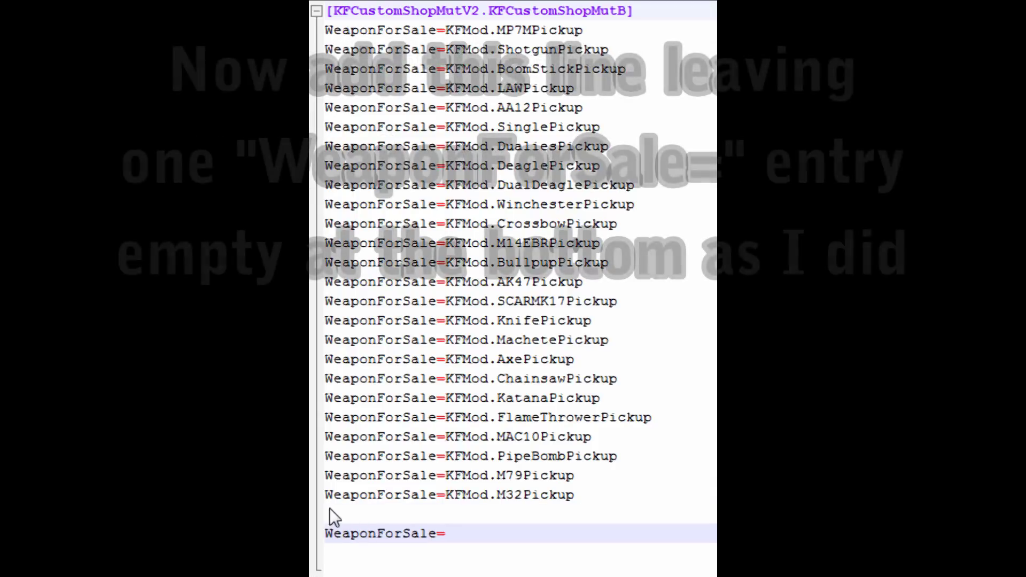
key(Up)
text(WeaponForSale=KFPortalTurret.PTurretPickup)
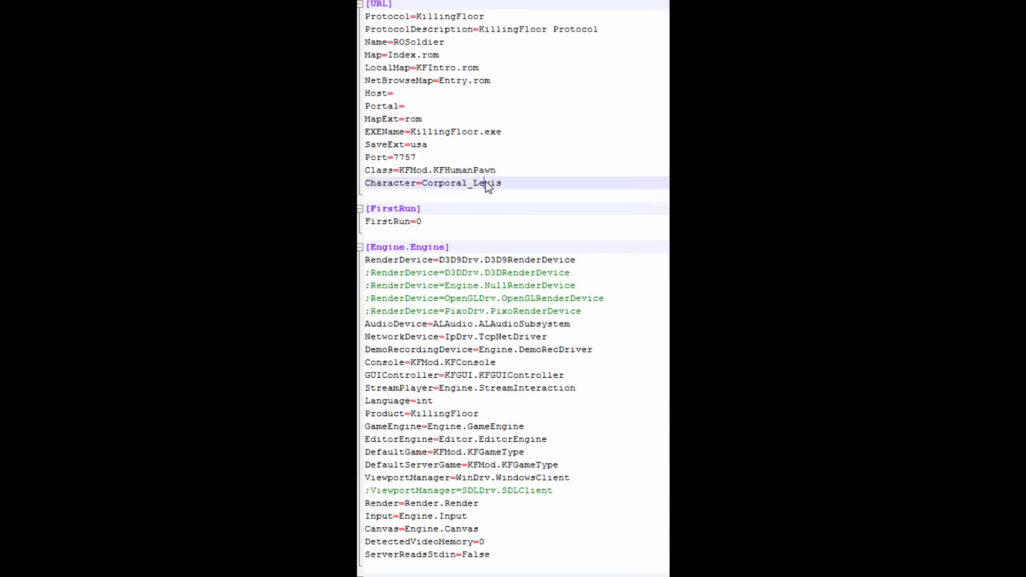
scroll(485, 183, down, 3)
scroll(486, 182, down, 3)
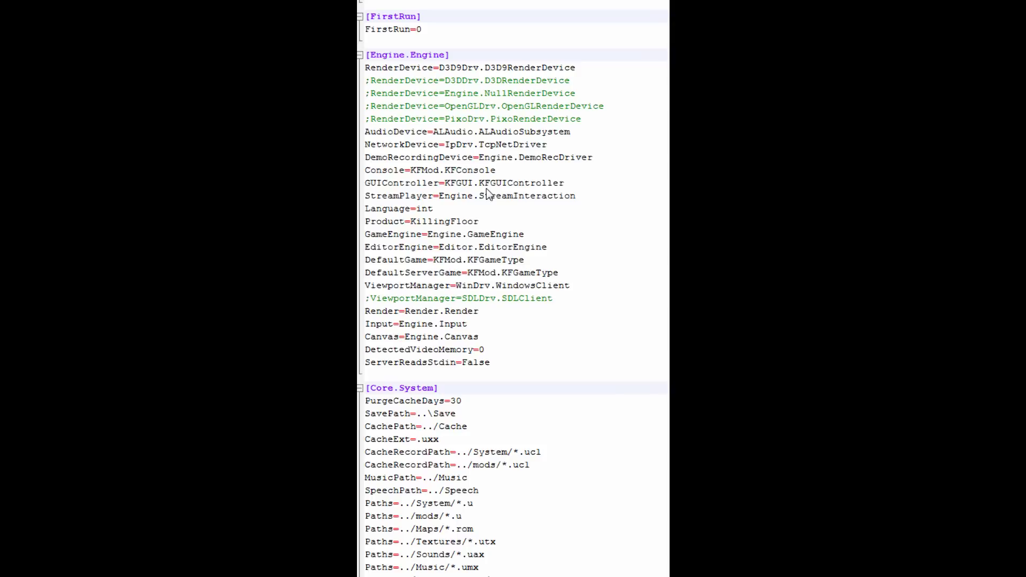
scroll(487, 195, down, 3)
scroll(487, 195, down, 3)
scroll(487, 195, down, 3)
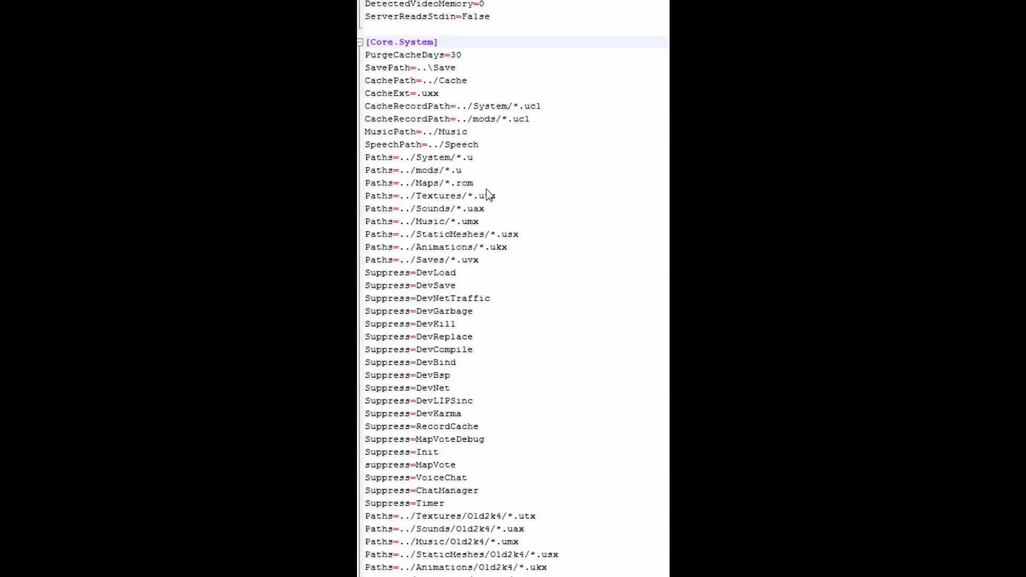
scroll(487, 195, down, 3)
scroll(486, 195, down, 3)
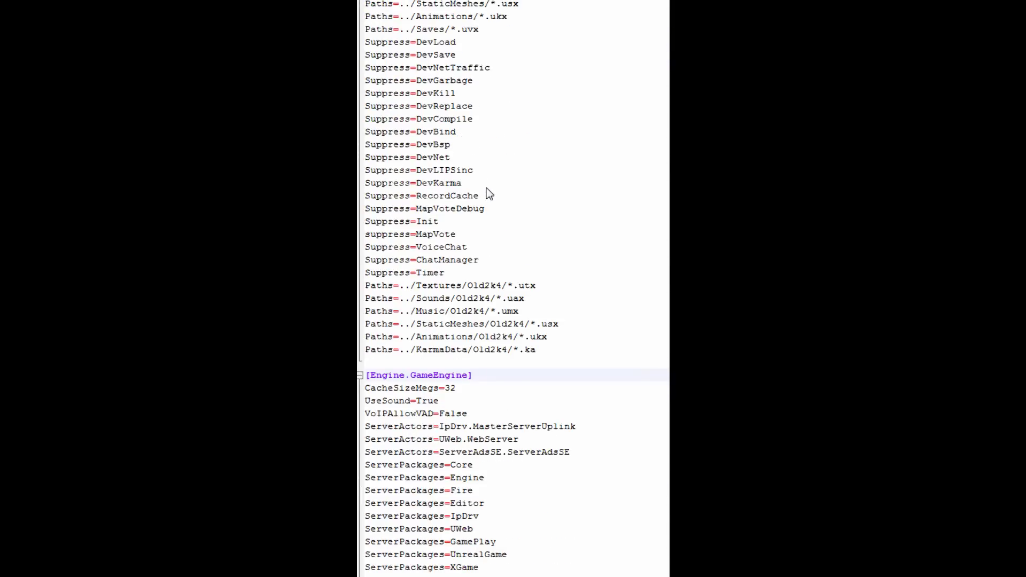
scroll(486, 195, down, 3)
scroll(486, 195, down, 3)
scroll(487, 195, down, 3)
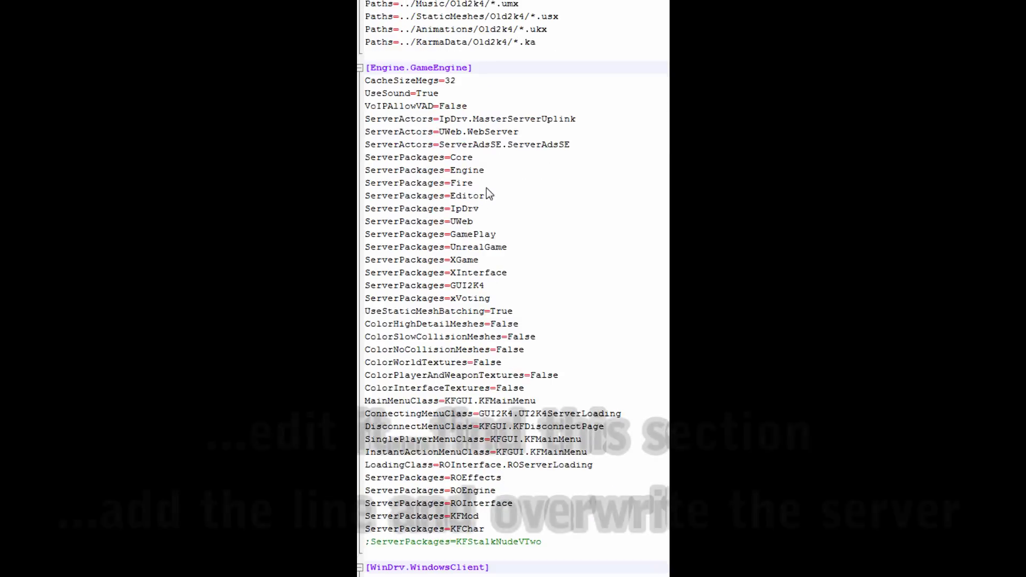
scroll(486, 195, down, 1)
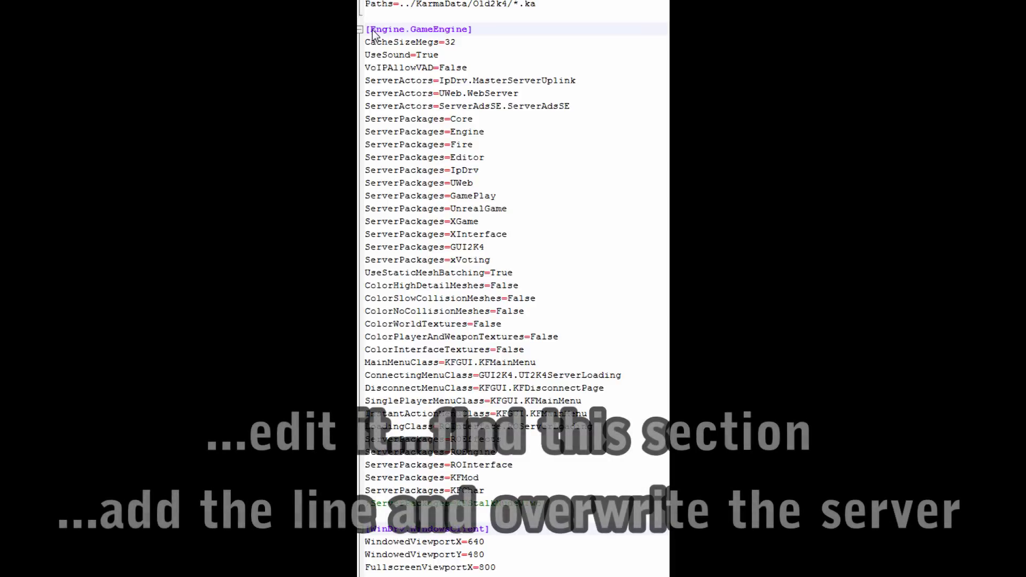
Step: Insert ServerPackages=KFPortalTurret after the xVoting line, before UseStaticMeshBatching
drag(367, 30, 471, 36)
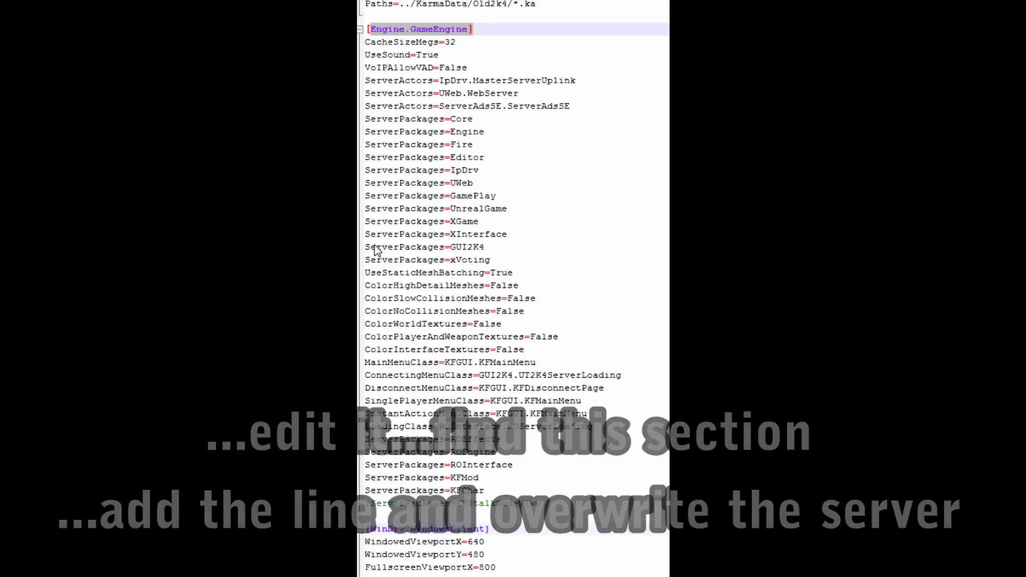
click(387, 271)
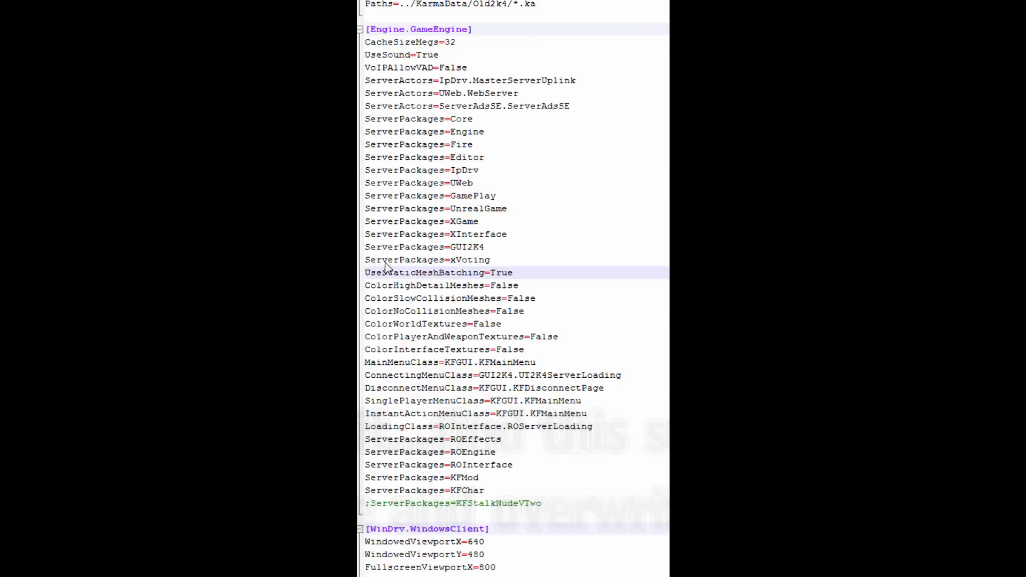
key(Return)
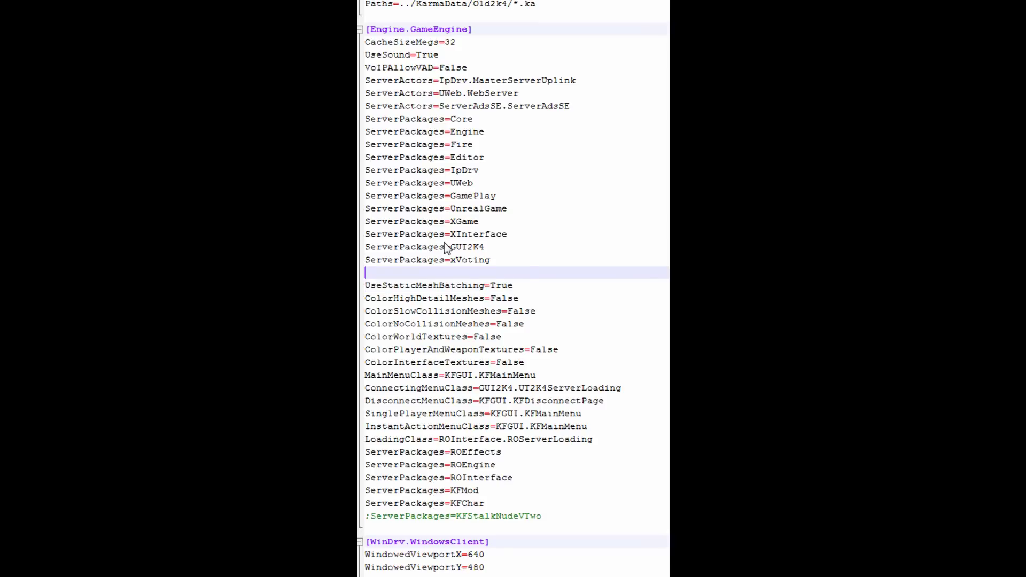
text(ServerPackages=KFPortalTurret)
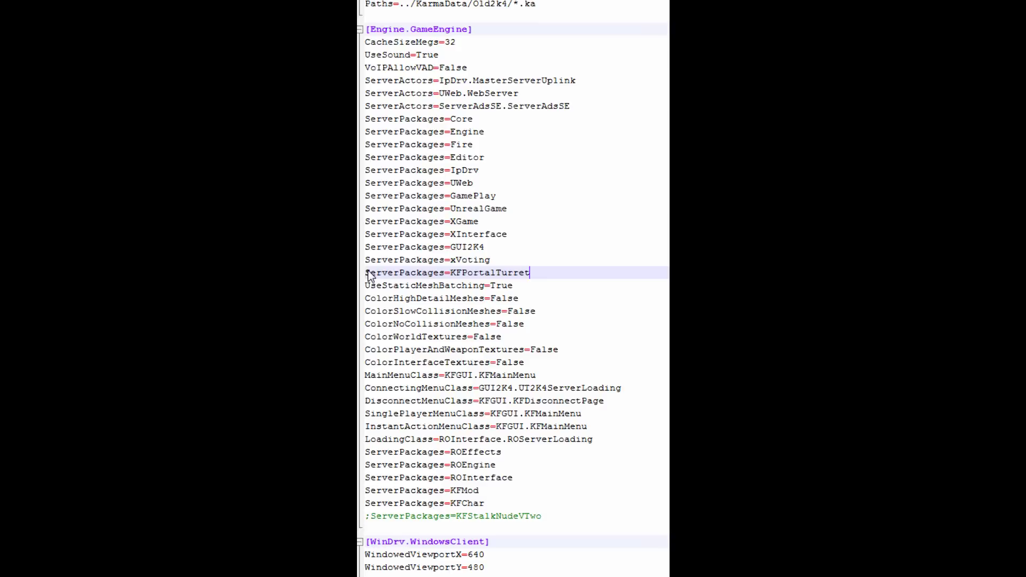
drag(530, 273, 363, 278)
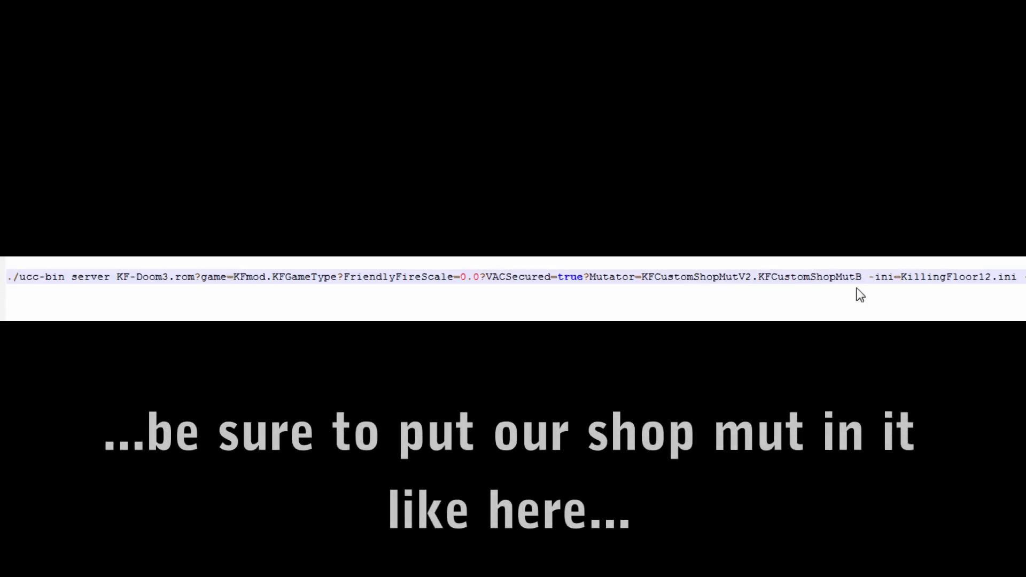
Step: Select KFCustomShopMutV2.KFCustomShopMutB in the launch line's Mutator parameter to confirm it
drag(862, 279, 648, 275)
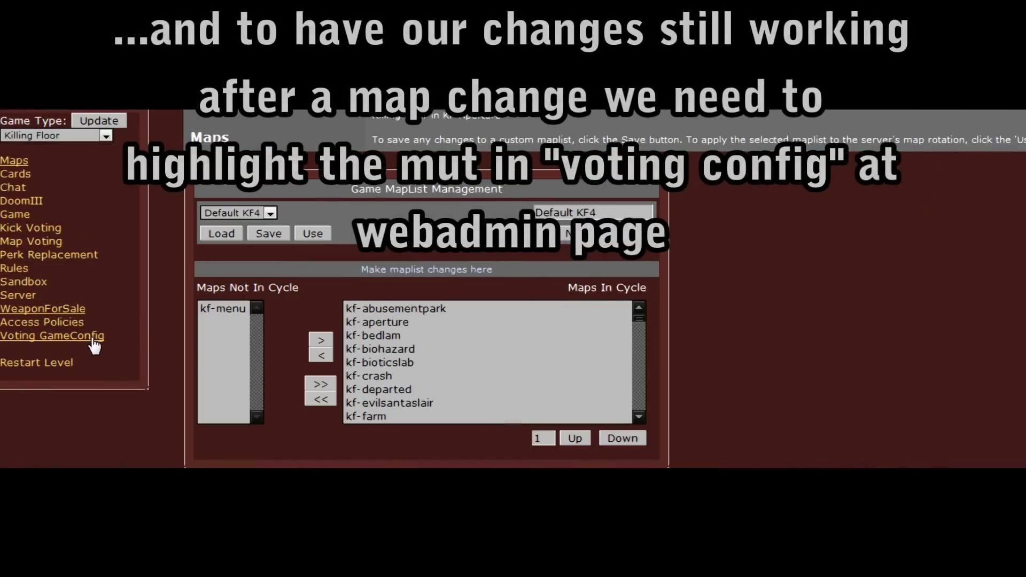
Step: Open the FULLMUT entry for editing on the Voting GameConfig page
click(72, 337)
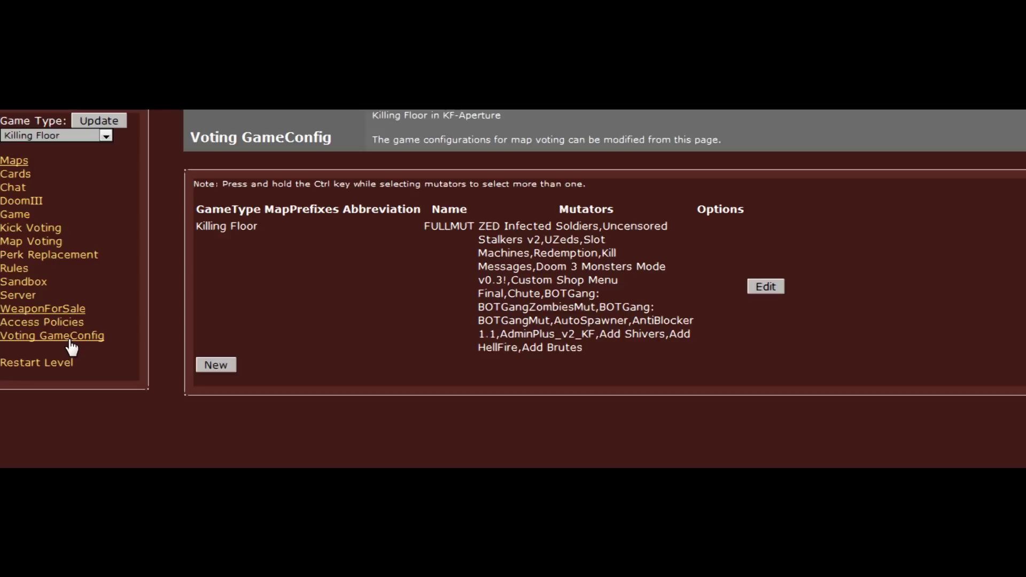
click(771, 288)
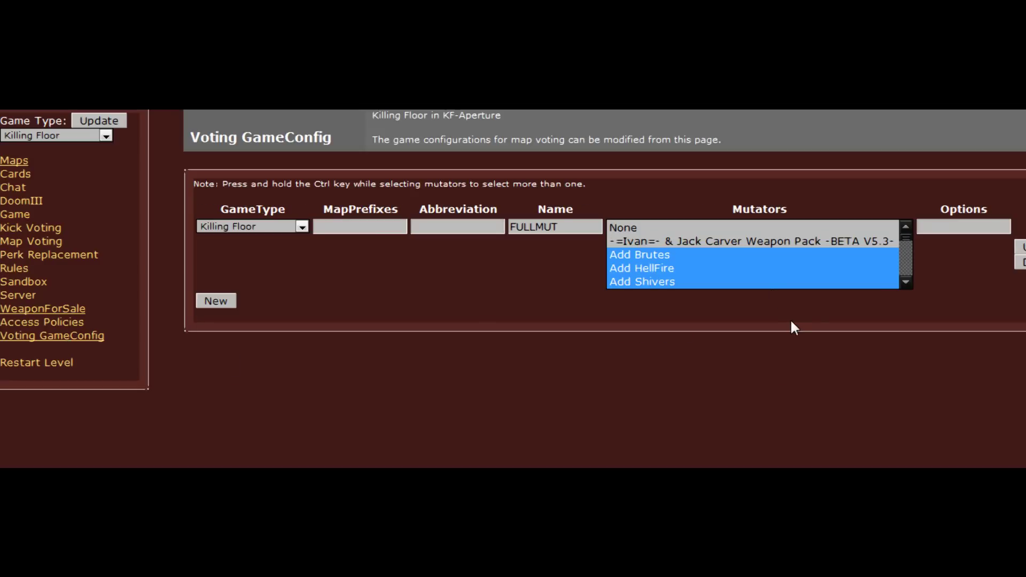
drag(910, 245, 896, 261)
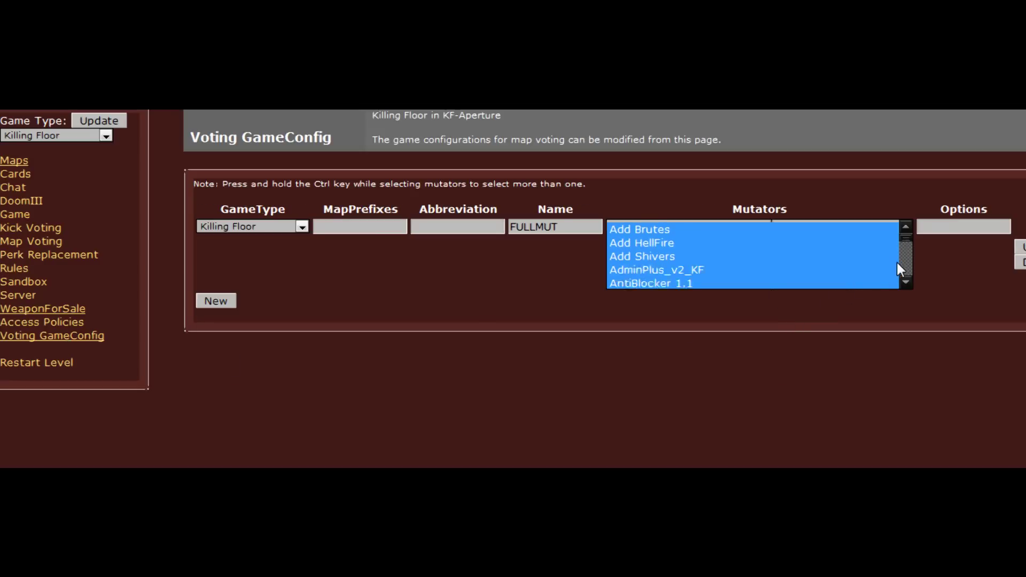
scroll(899, 256, down, 3)
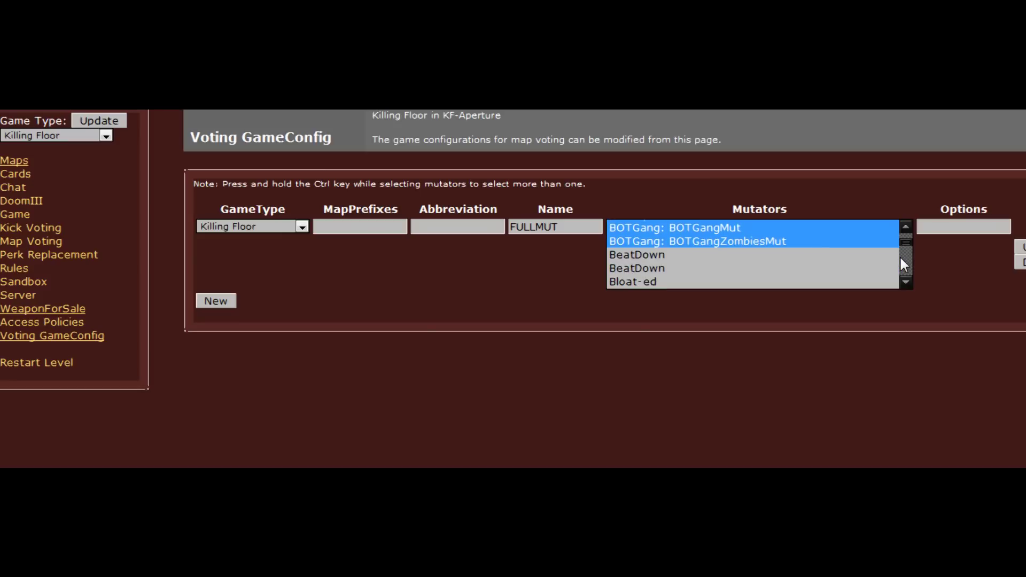
scroll(899, 257, down, 3)
scroll(900, 257, down, 2)
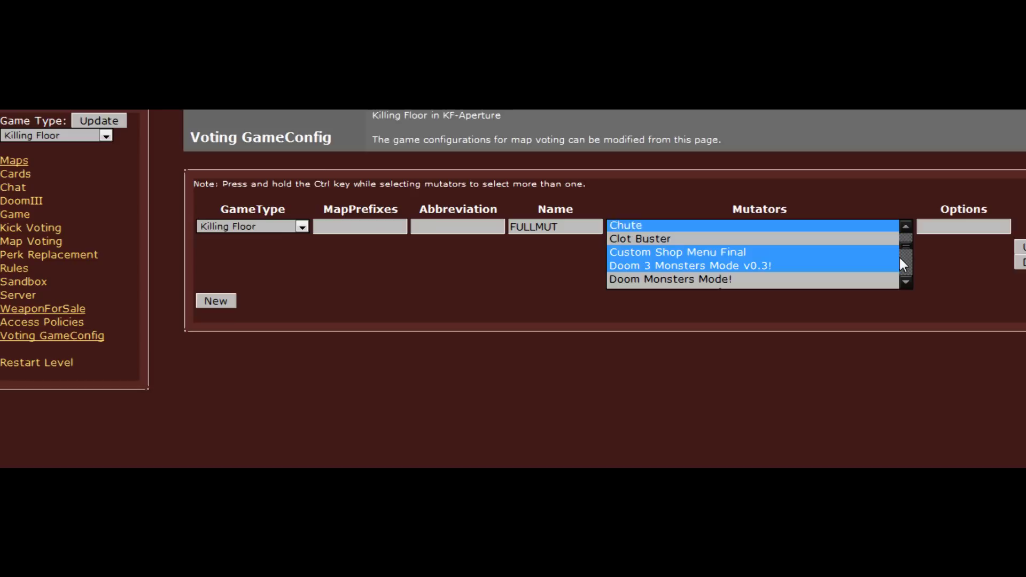
scroll(900, 257, down, 1)
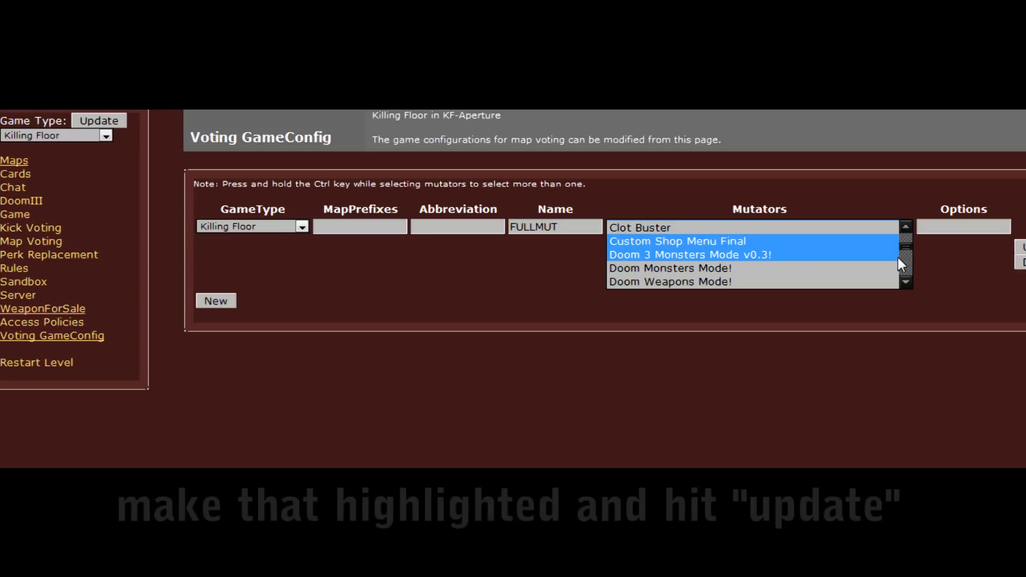